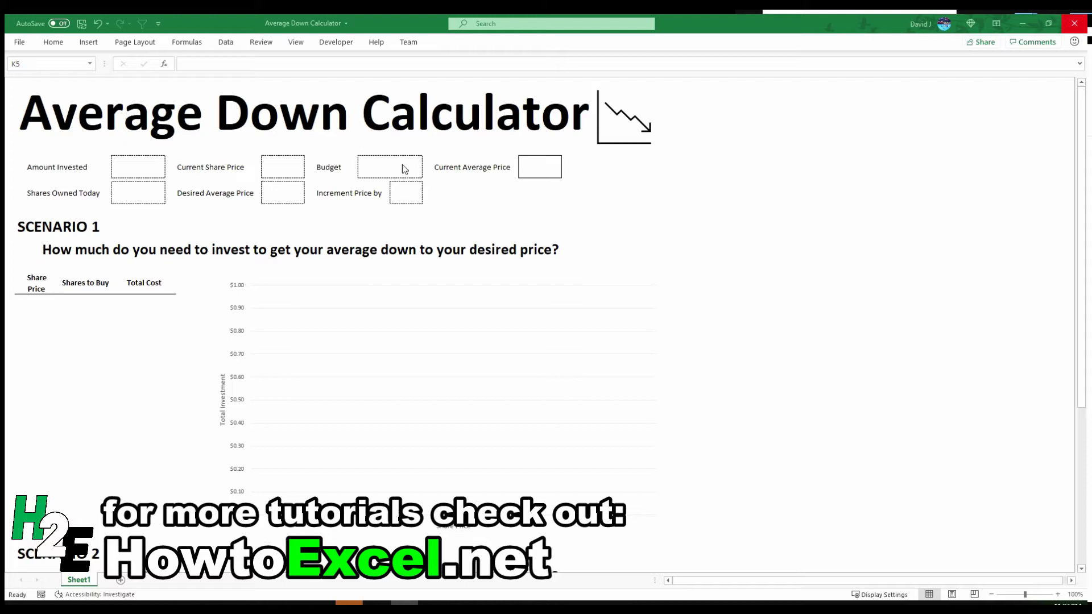
# Fill in $10,000 invested, $45.00 share price, $2,500 budget and 150 shares owned, giving a $66.67 average.
pyautogui.click(143, 165)
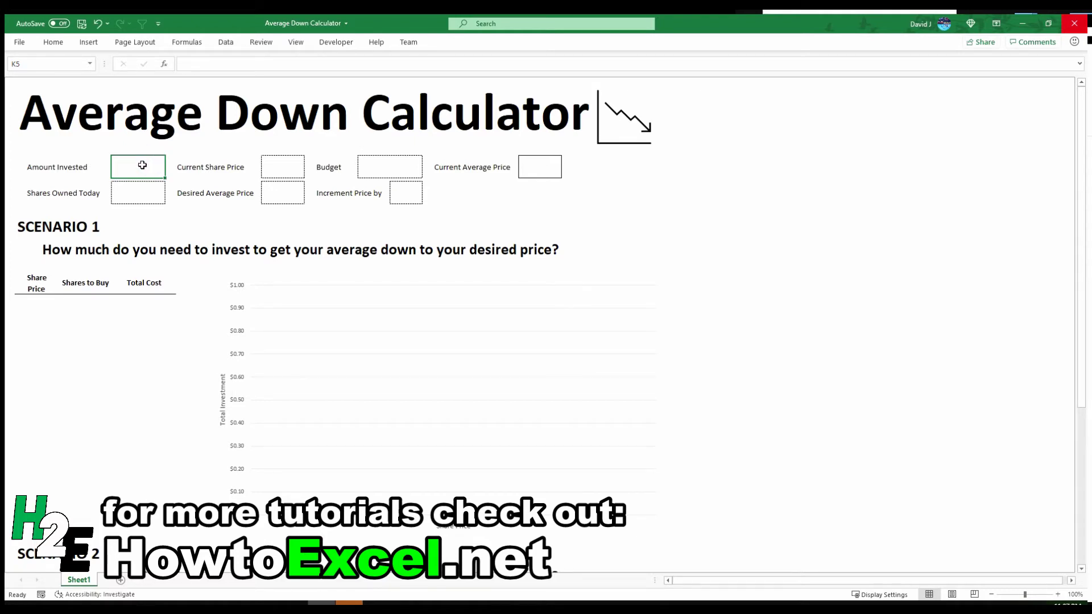
pyautogui.write('10000')
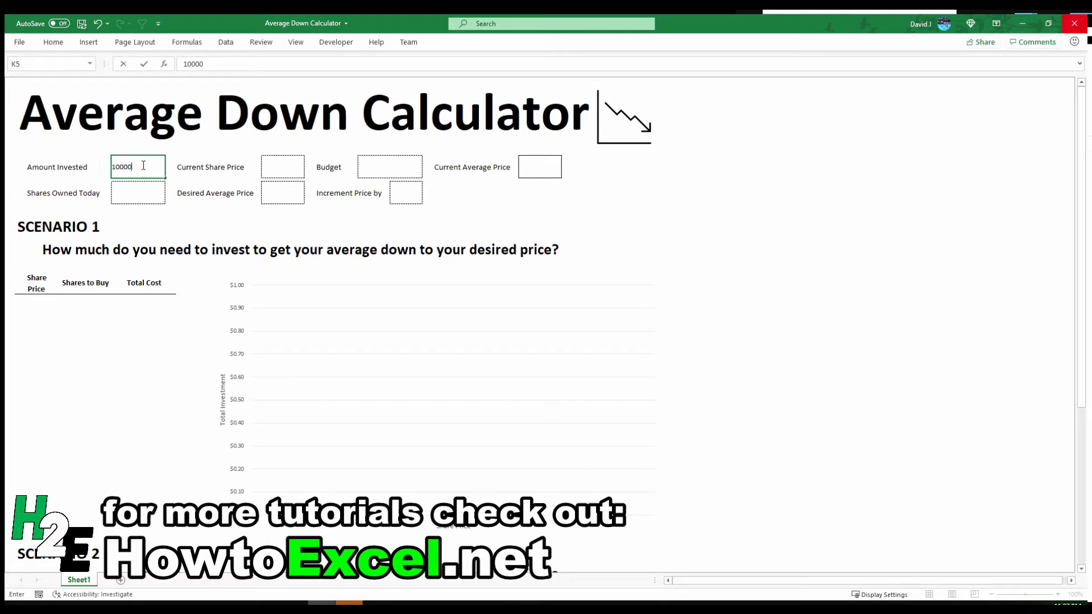
pyautogui.press('Tab')
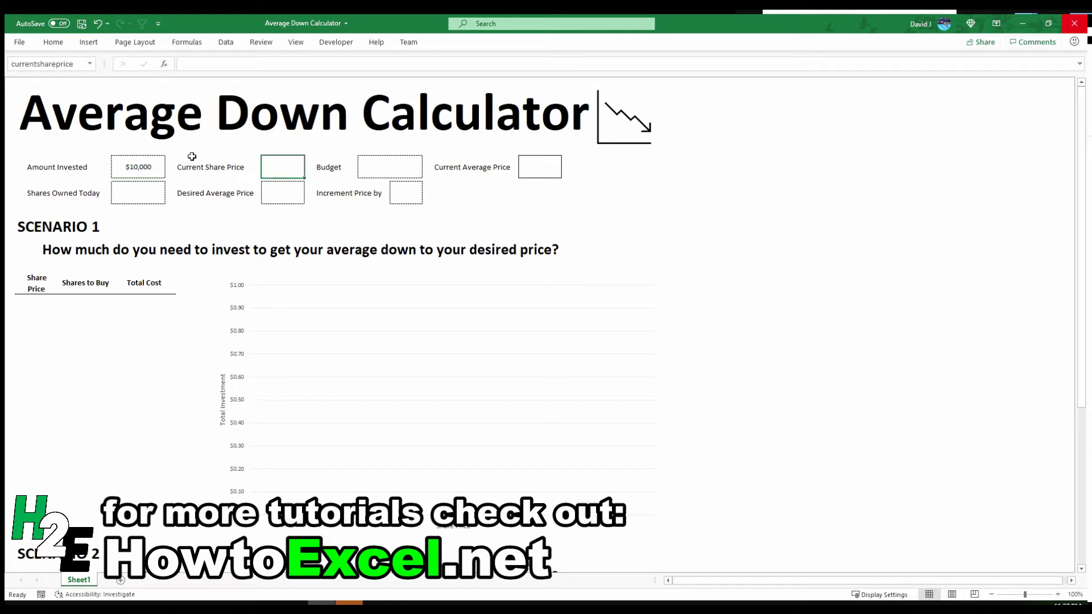
pyautogui.write('45')
pyautogui.press('Tab')
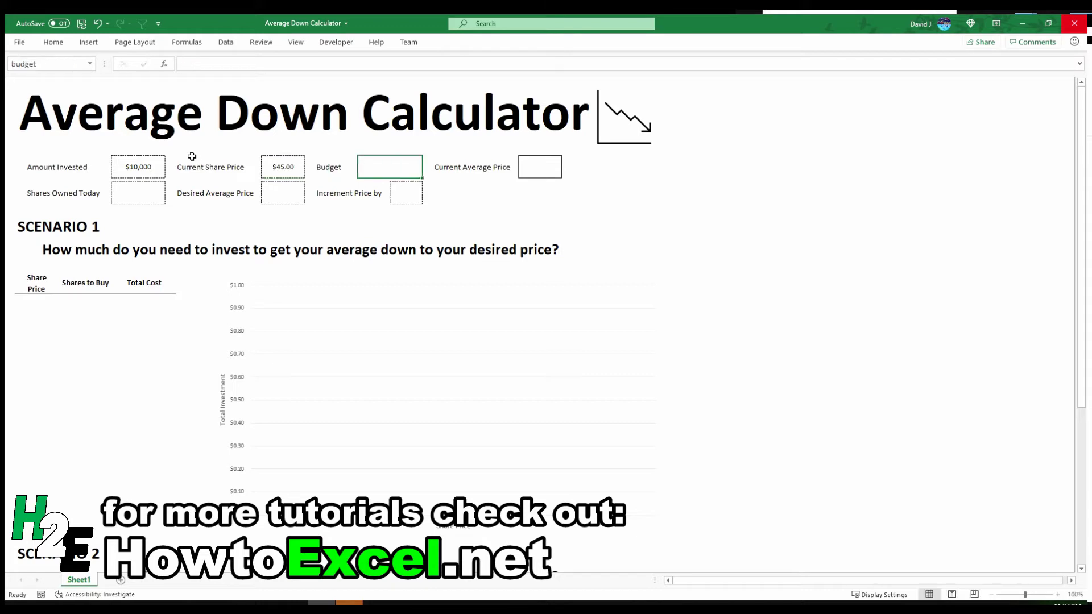
pyautogui.write('2500')
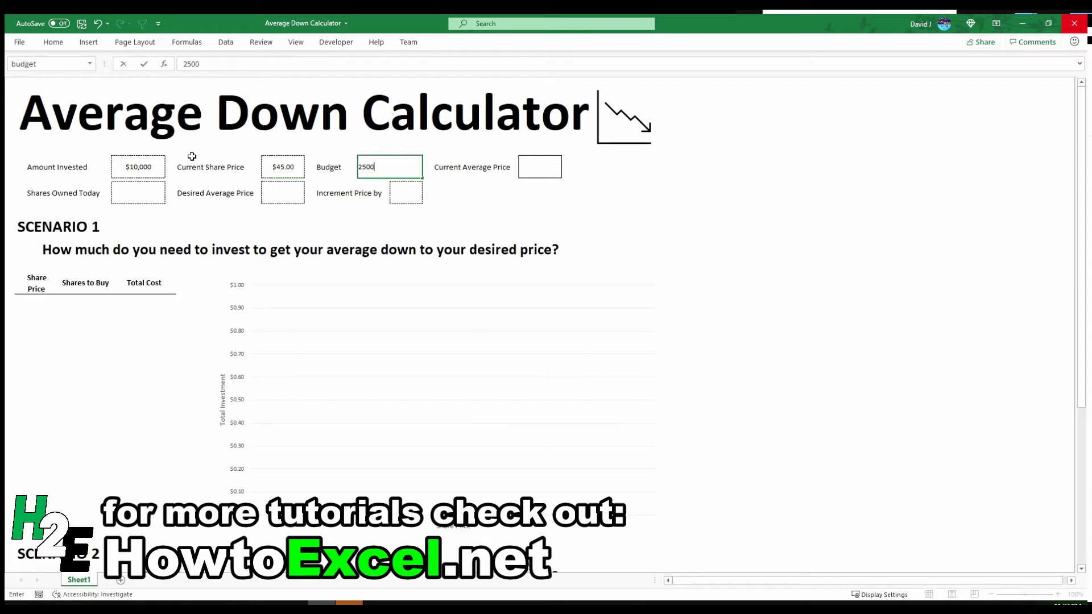
pyautogui.press('Return')
pyautogui.hotkey('shift', 'Tab')
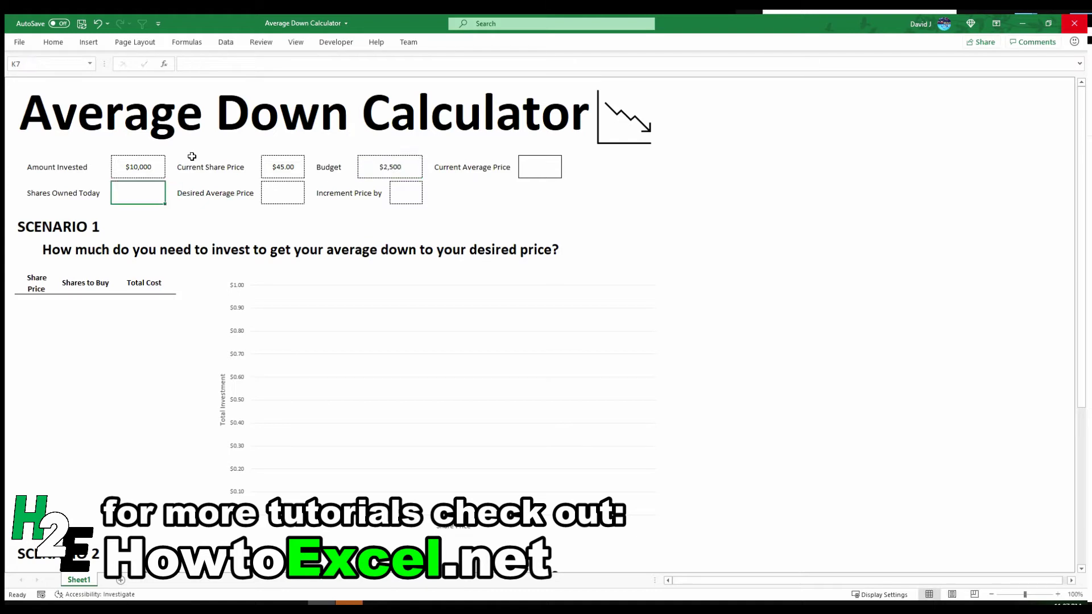
pyautogui.write('150')
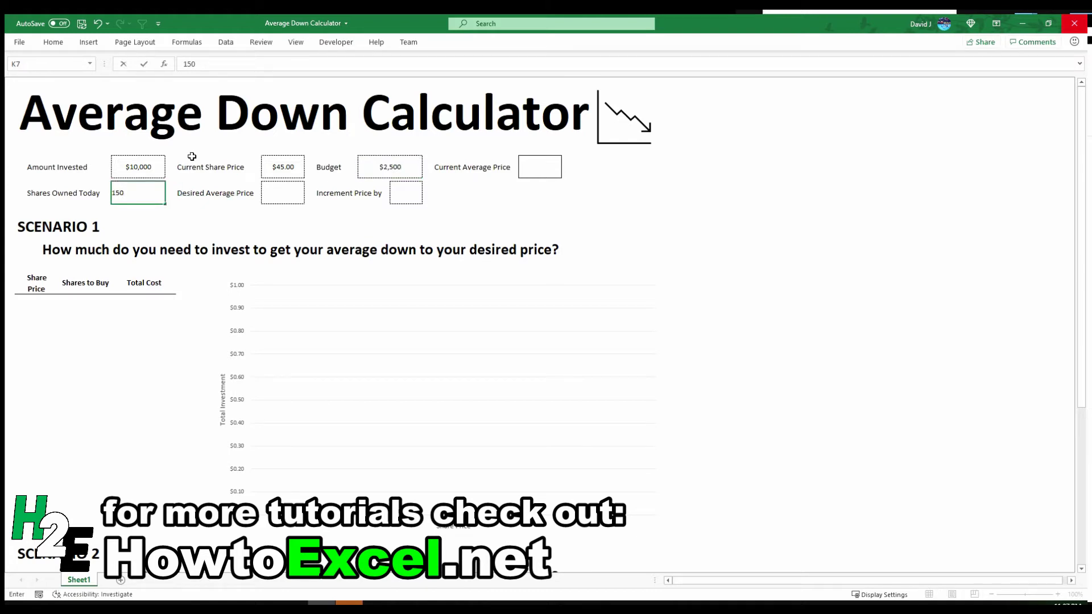
pyautogui.press('Tab')
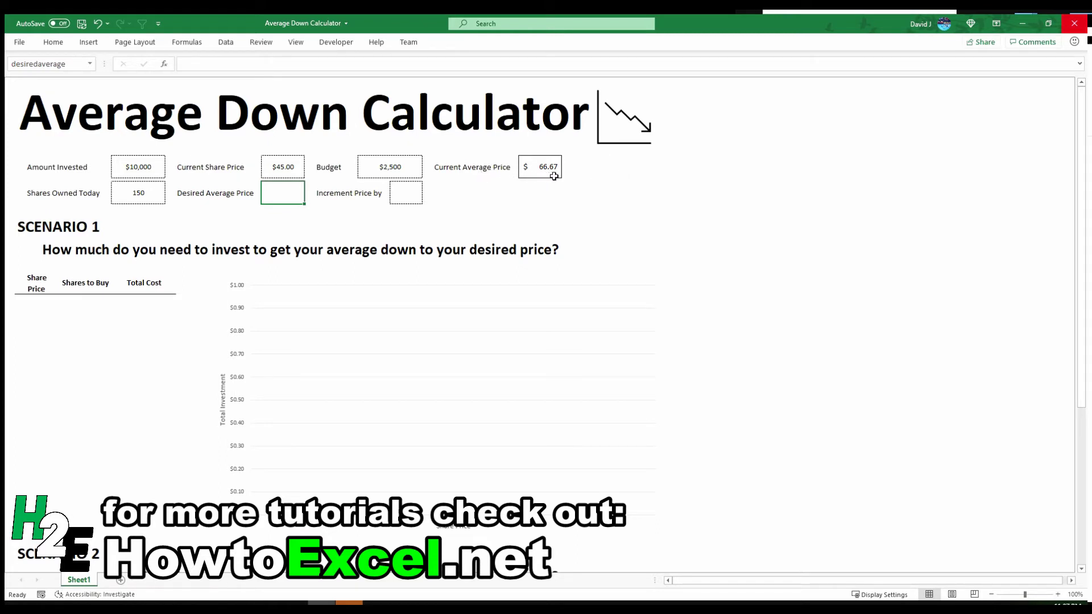
# Enter $40 as Desired Average Price, then replace the red-flagged value with $60.00.
pyautogui.click(265, 197)
pyautogui.write('40')
pyautogui.press('Tab')
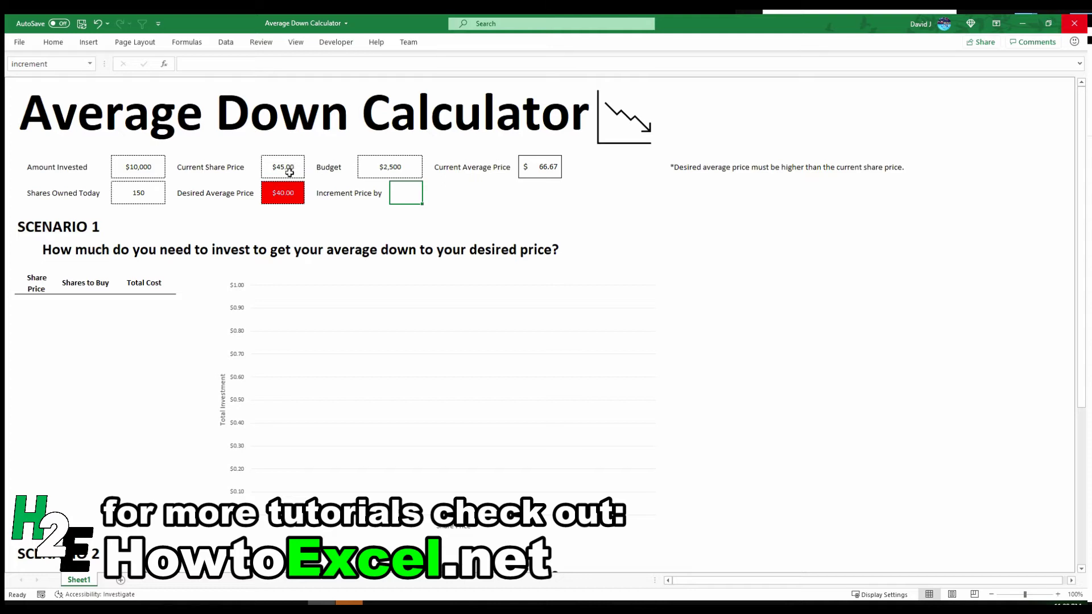
pyautogui.click(288, 190)
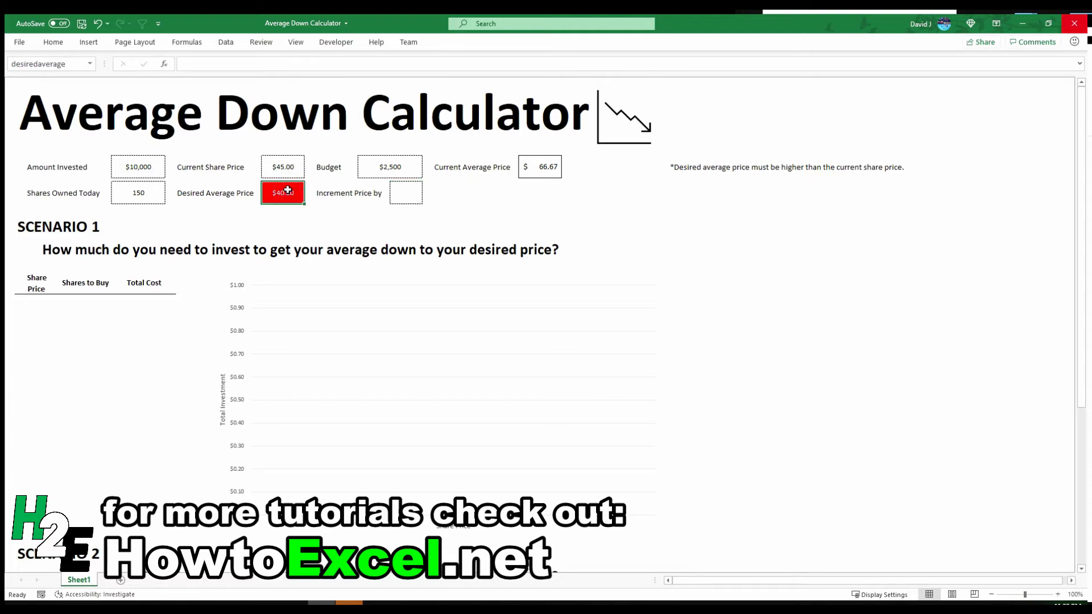
pyautogui.write('60')
pyautogui.press('Return')
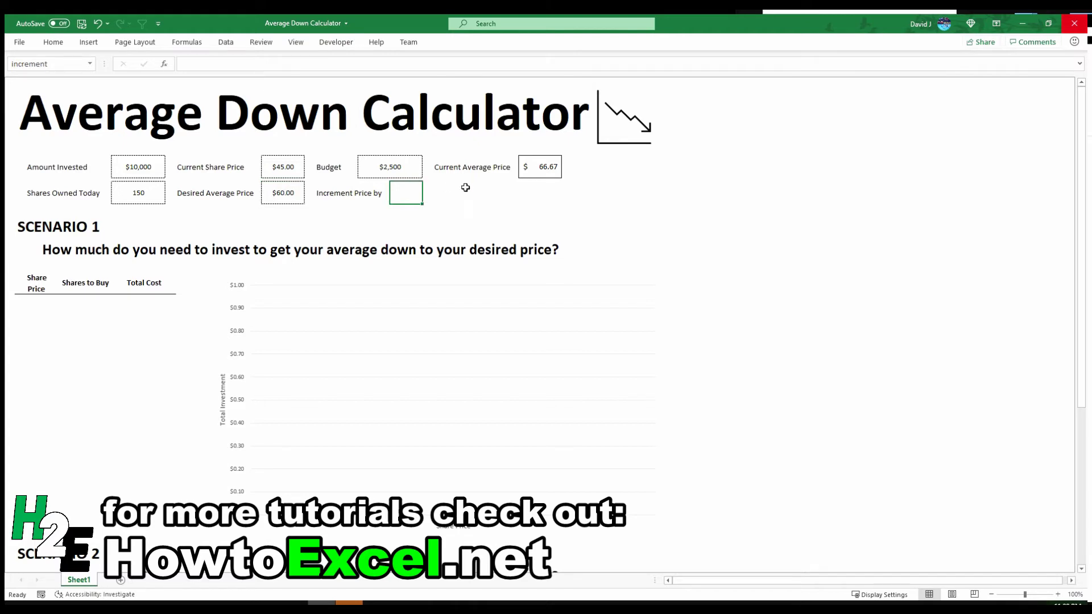
# Enter 0.5 in Increment Price by to populate the Scenario 1 table and chart.
pyautogui.write('0.5')
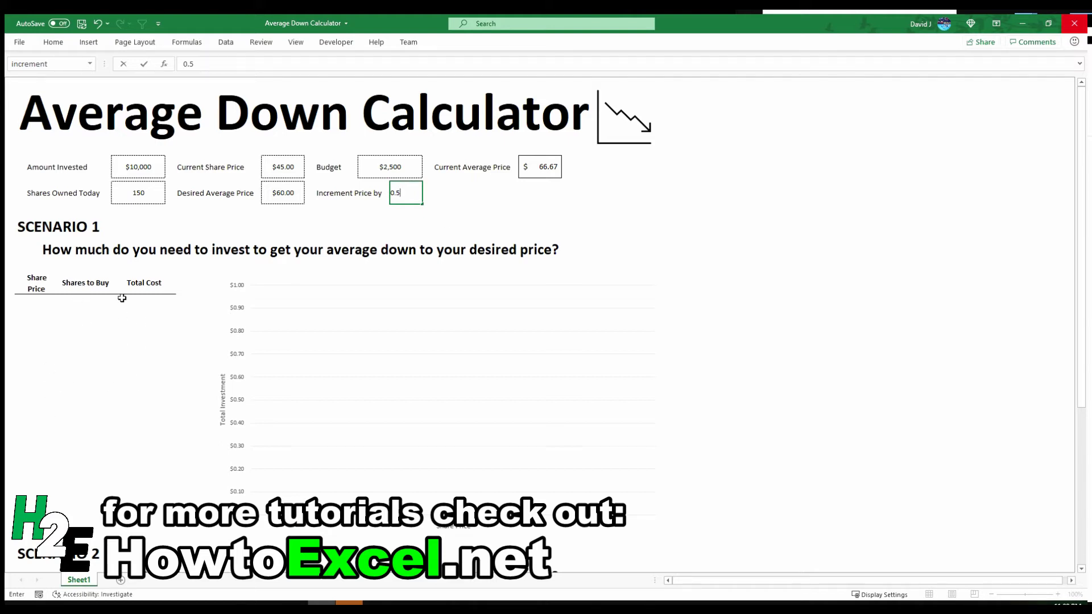
pyautogui.press('Return')
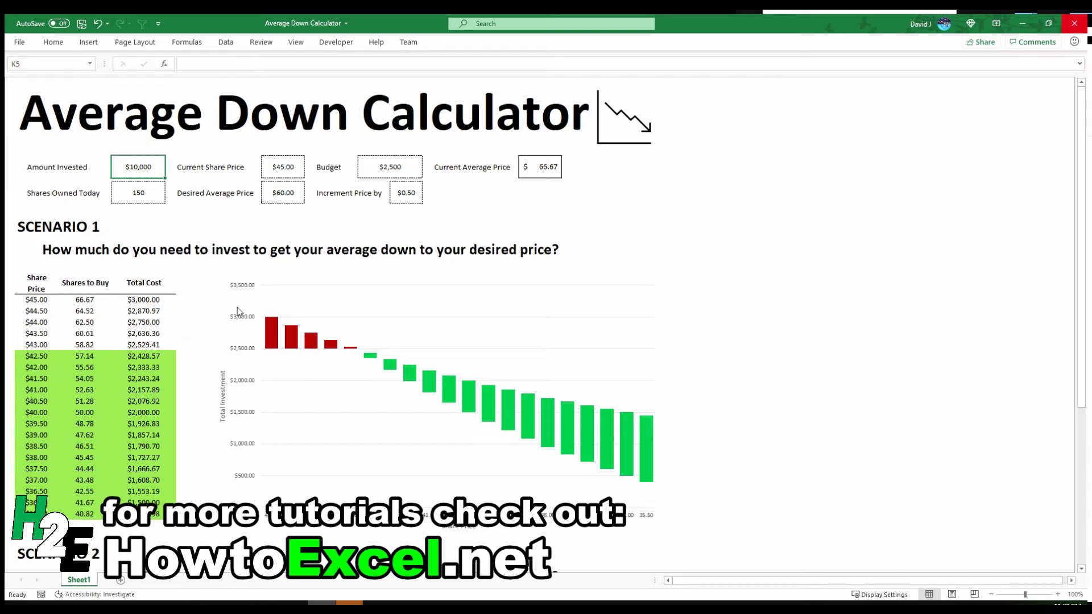
# Change the Budget from $2,500 to $2,000.
pyautogui.click(378, 171)
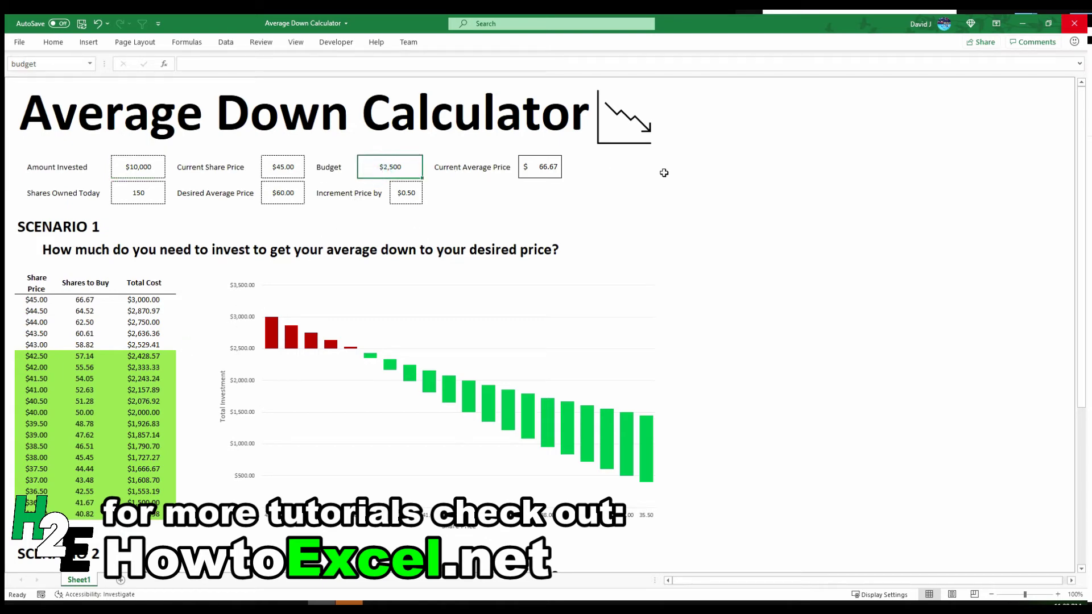
pyautogui.write('2000')
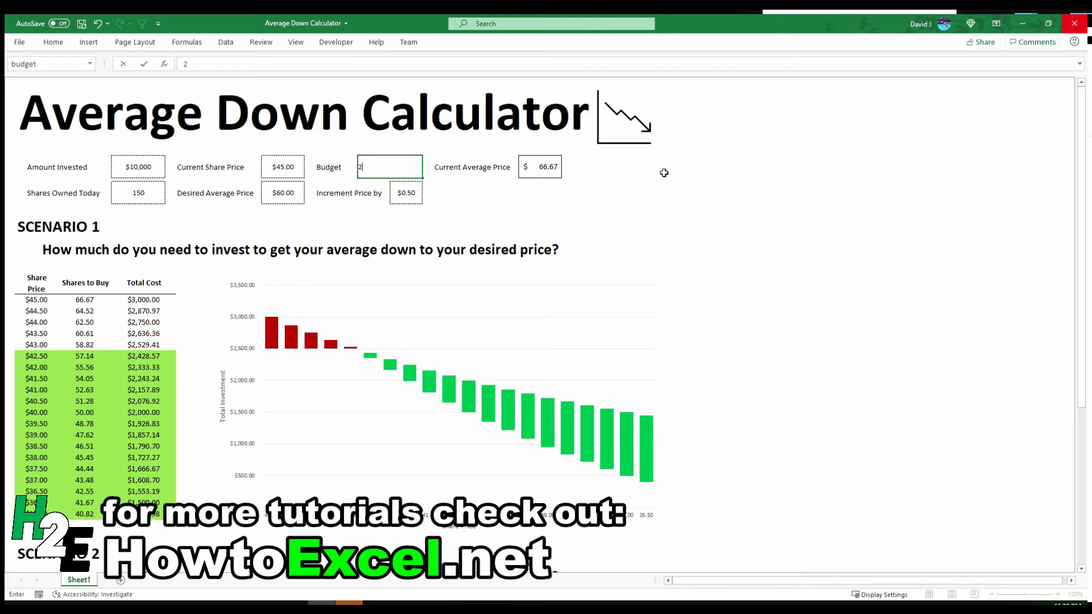
pyautogui.press('Return')
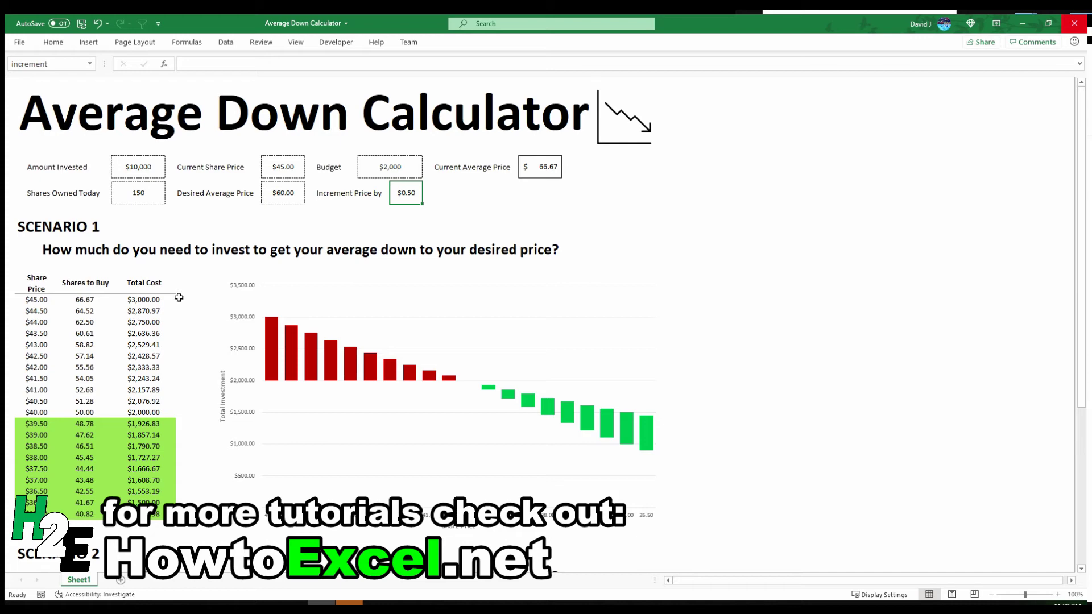
pyautogui.scroll(-3, 186, 321)
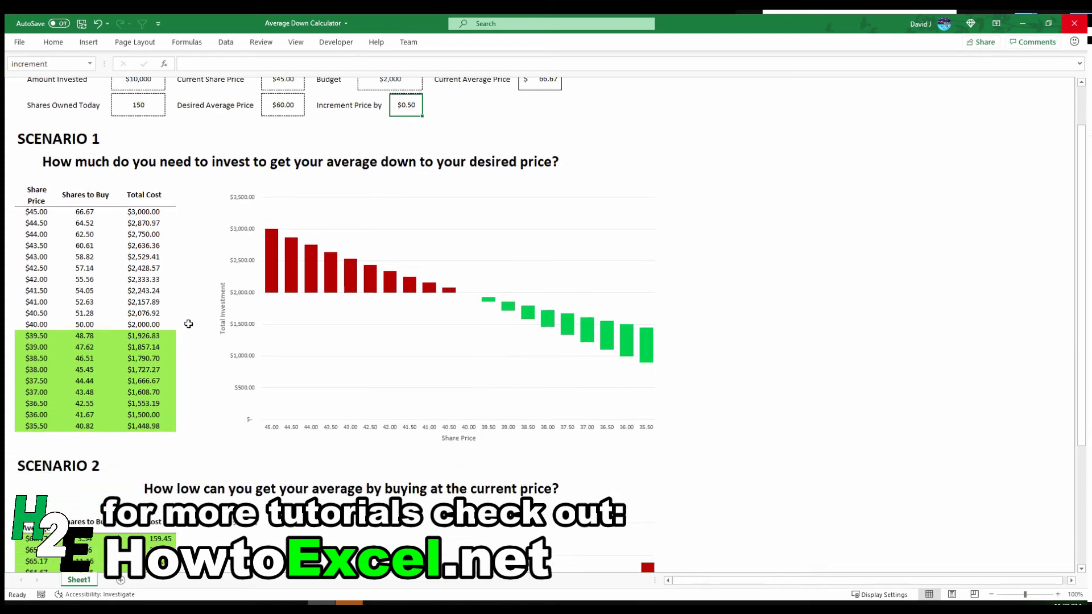
pyautogui.scroll(-5, 234, 385)
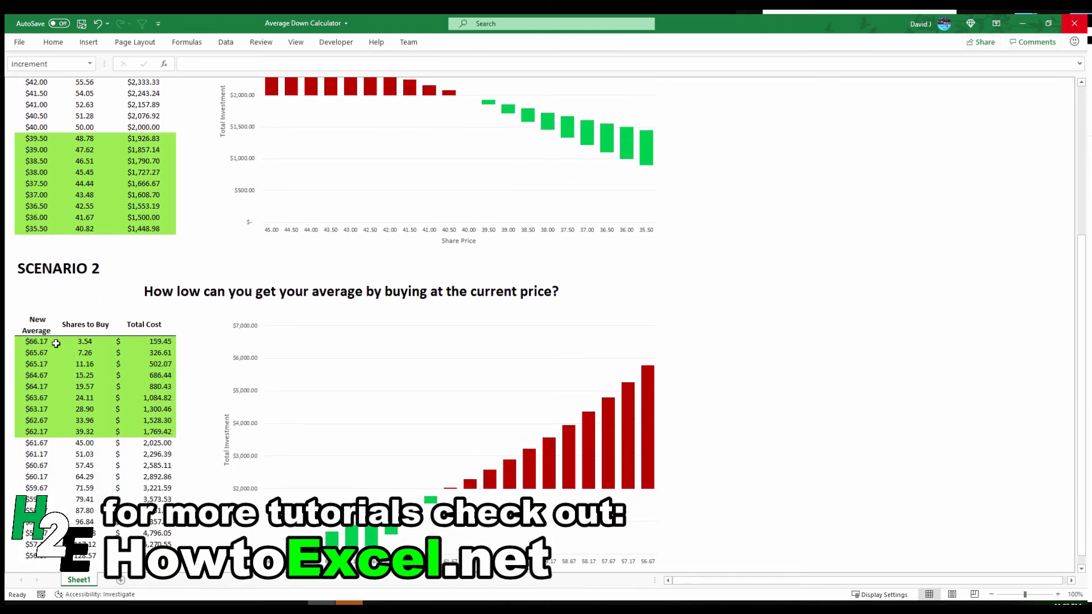
pyautogui.scroll(8, 56, 344)
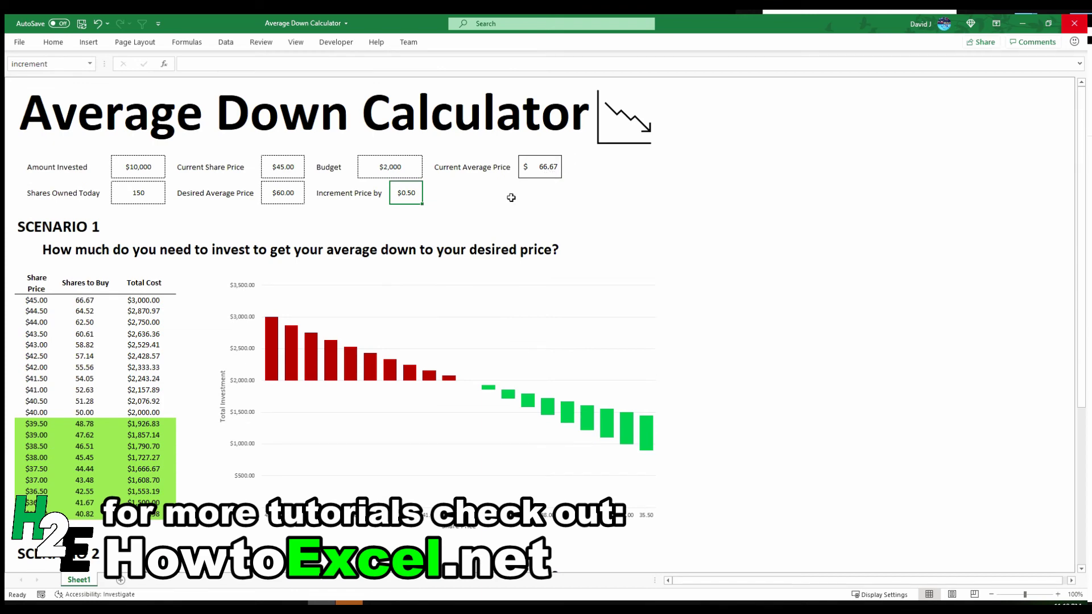
pyautogui.scroll(-9, 220, 313)
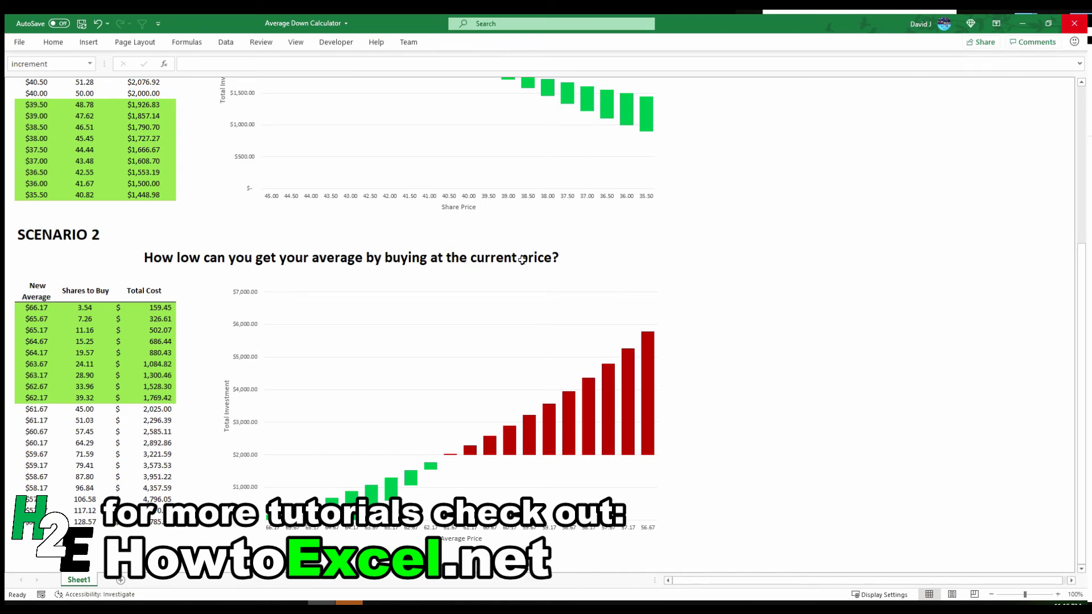
pyautogui.scroll(3, 416, 245)
pyautogui.scroll(5, 417, 245)
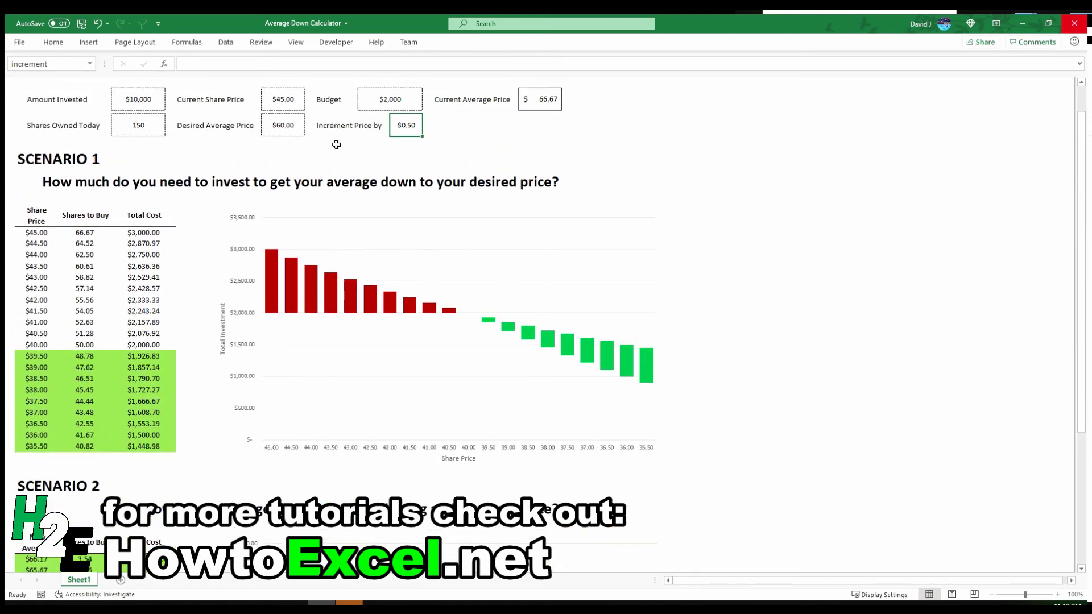
pyautogui.scroll(-7, 192, 316)
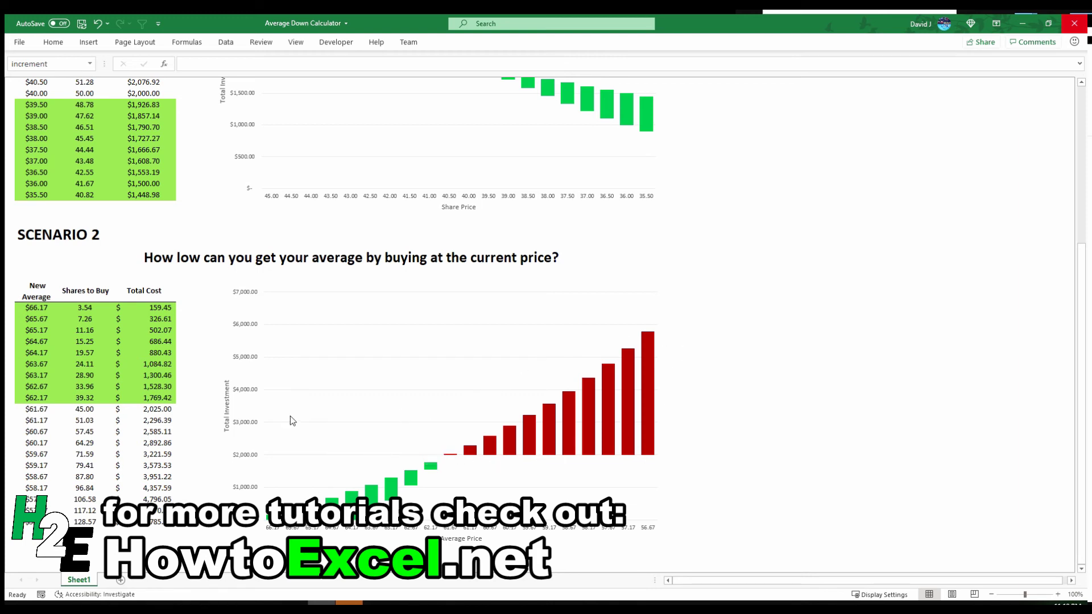
# Try a $0.25 Increment Price by and review the recalculated tables.
pyautogui.scroll(9, 218, 350)
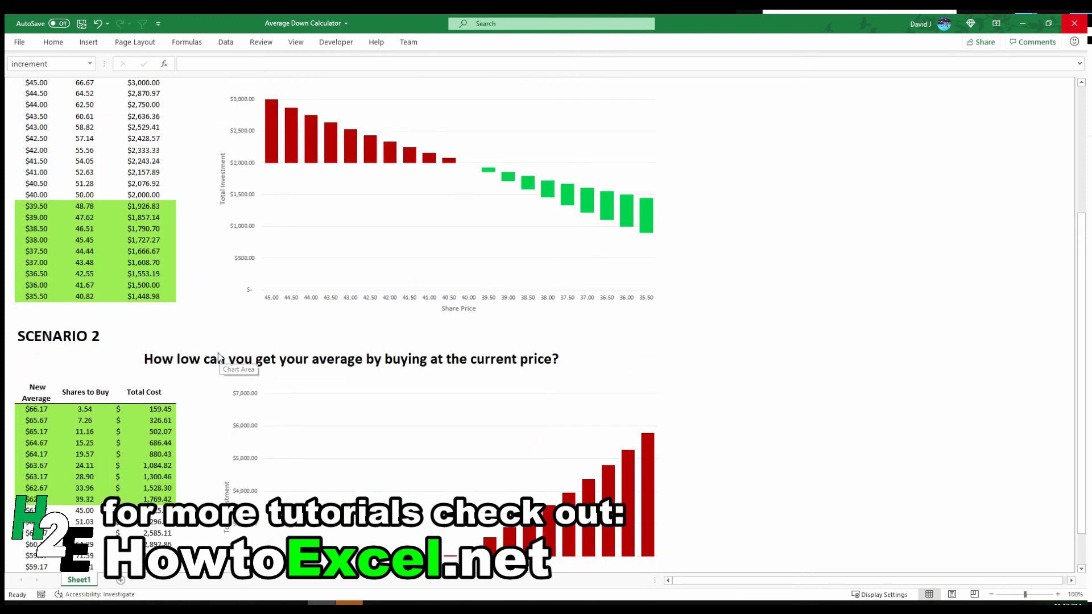
pyautogui.click(403, 195)
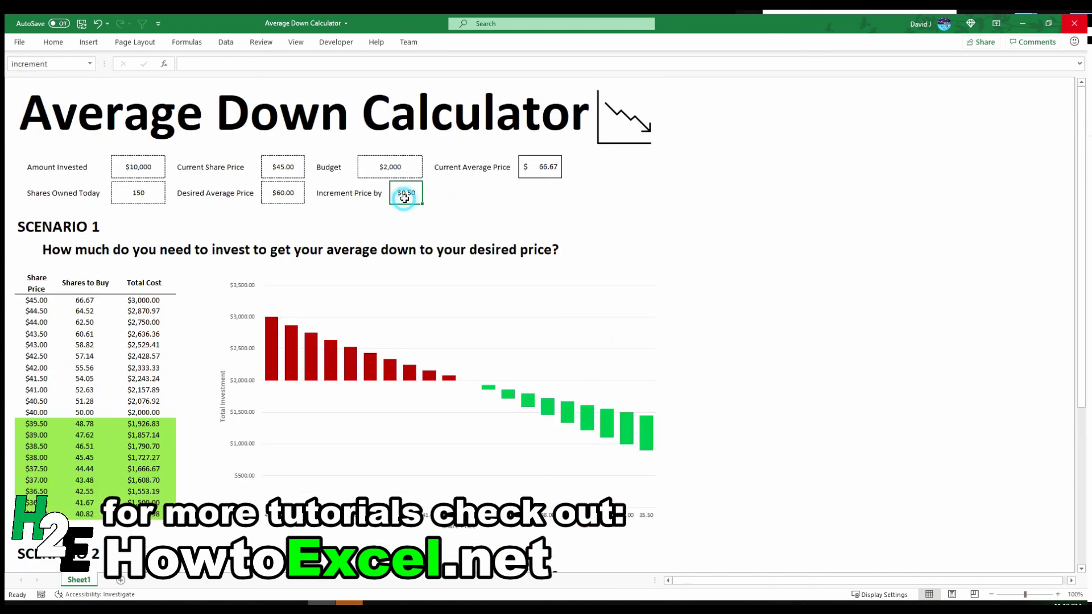
pyautogui.write('.25')
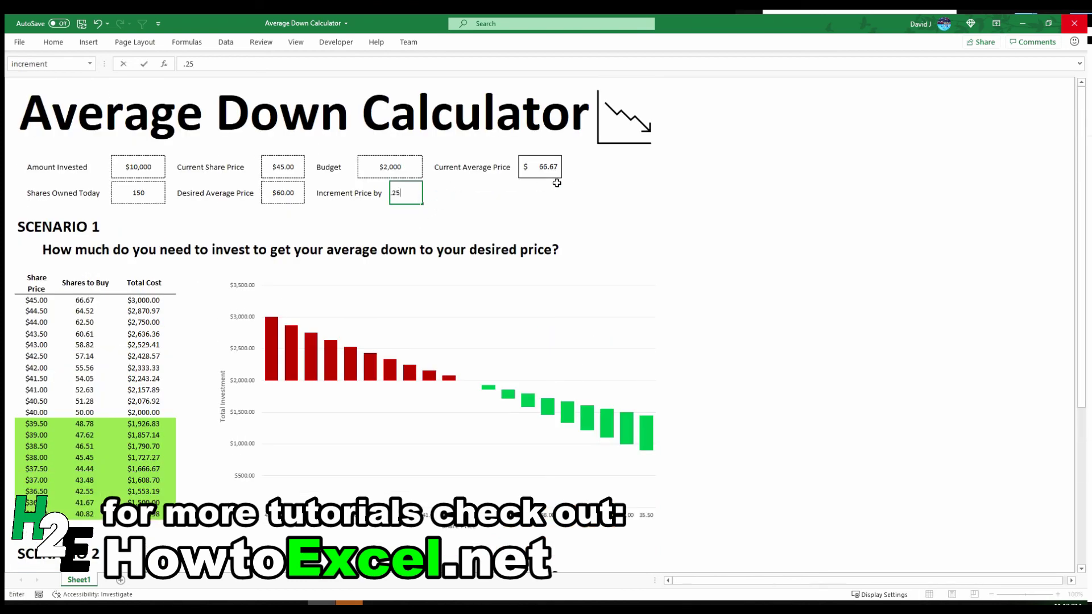
pyautogui.press('Up')
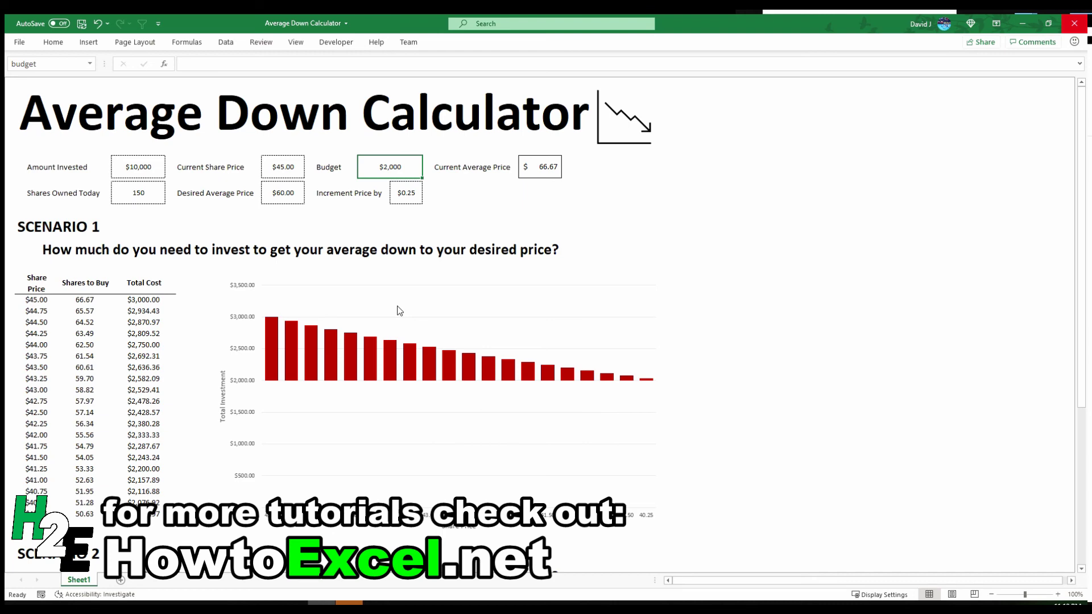
pyautogui.scroll(-8, 398, 311)
# Change Increment Price by to $1.00 and review both scenario tables and charts.
pyautogui.scroll(5, 397, 312)
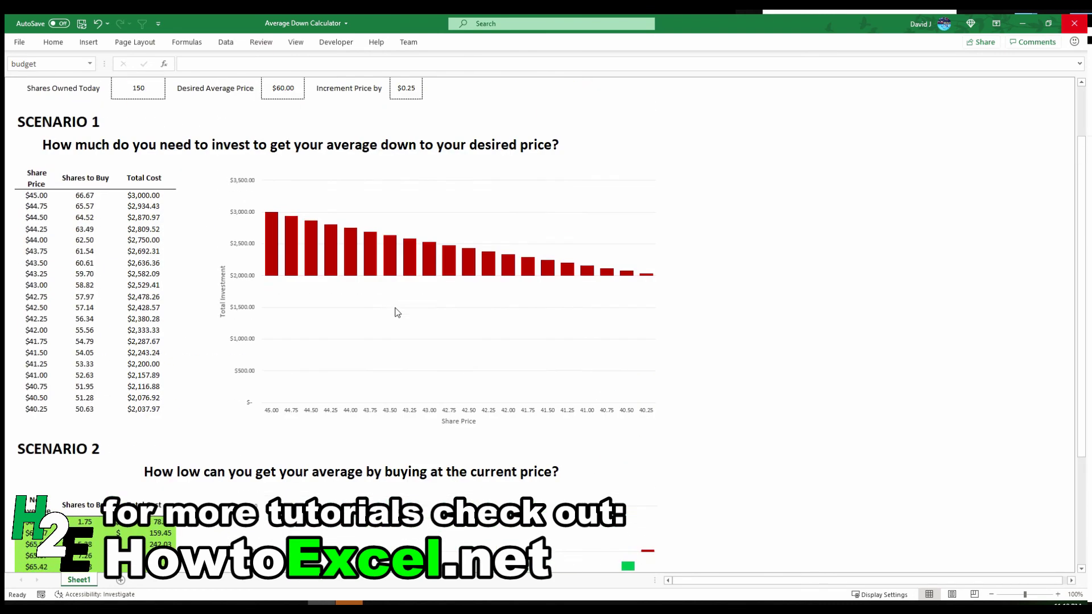
pyautogui.scroll(3, 397, 312)
pyautogui.click(406, 192)
pyautogui.write('1')
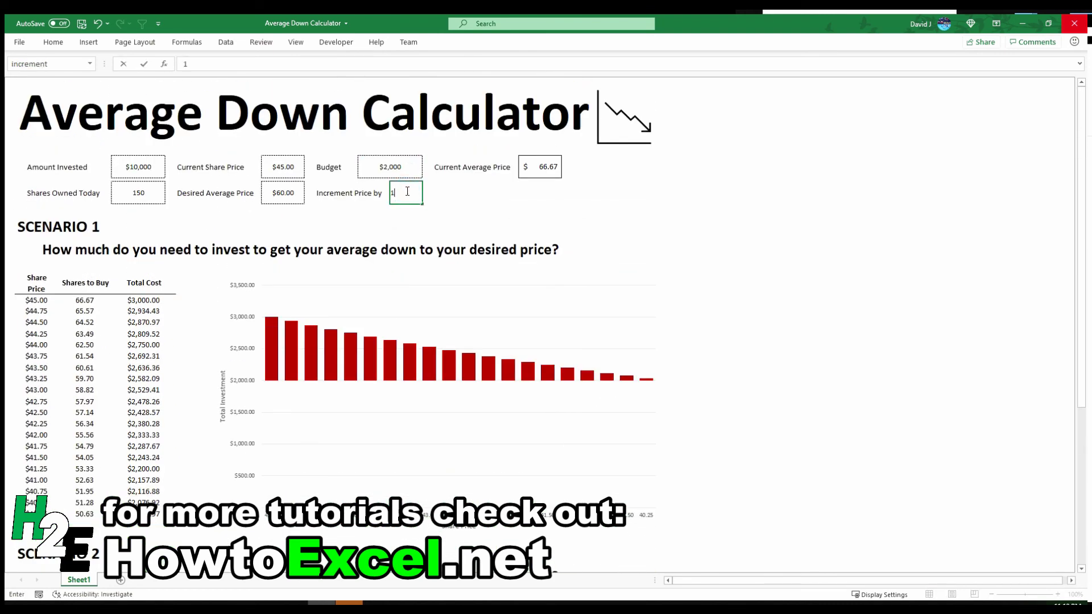
pyautogui.press('Up')
pyautogui.scroll(-8, 181, 385)
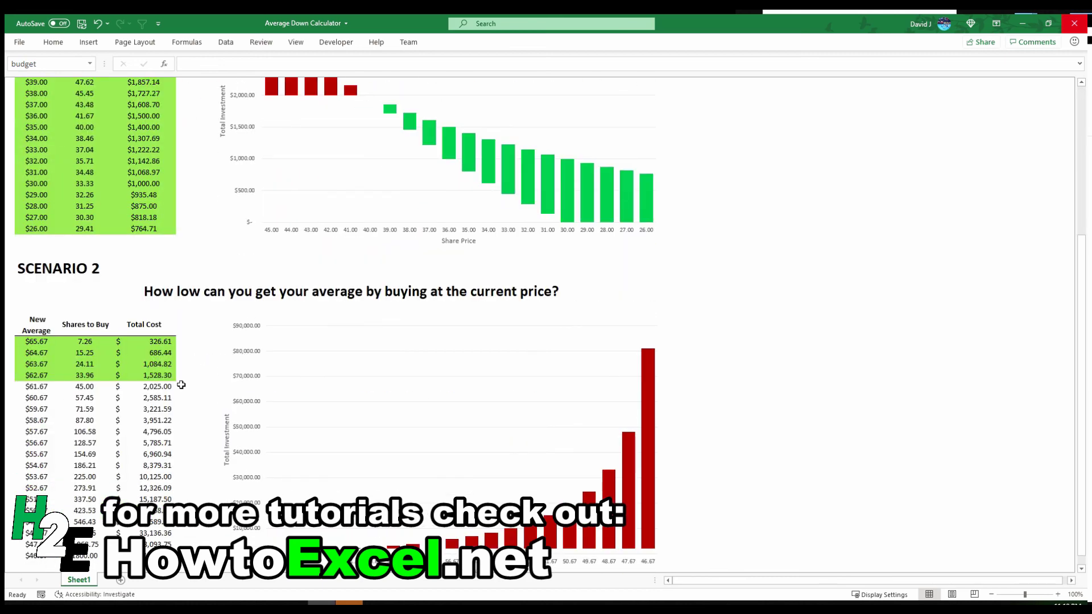
pyautogui.scroll(-1, 181, 385)
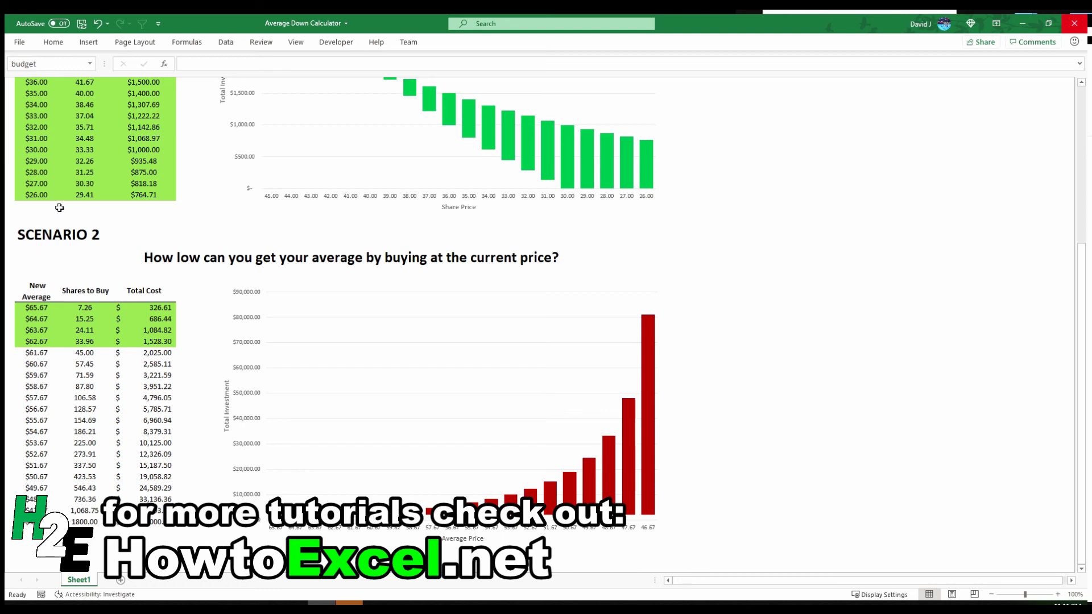
pyautogui.scroll(9, 302, 244)
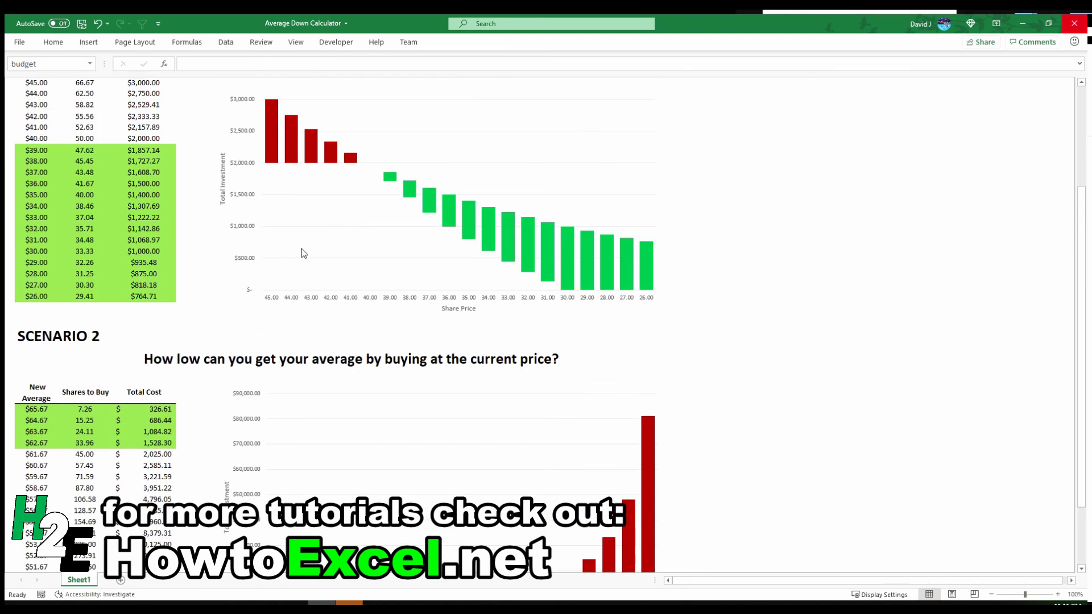
pyautogui.click(414, 194)
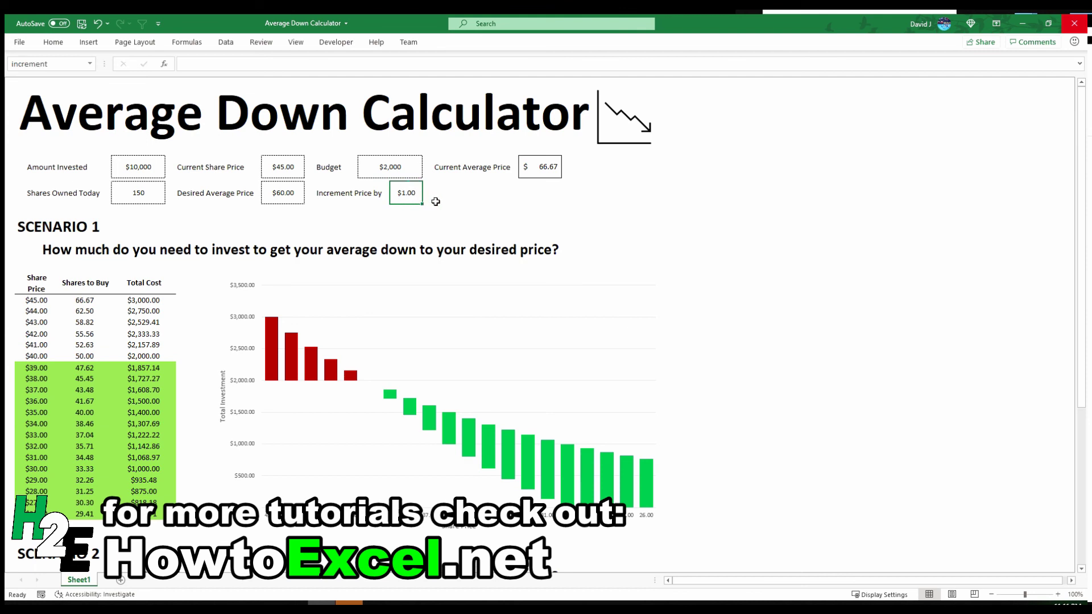
pyautogui.write('10')
pyautogui.hotkey('shift', 'Return')
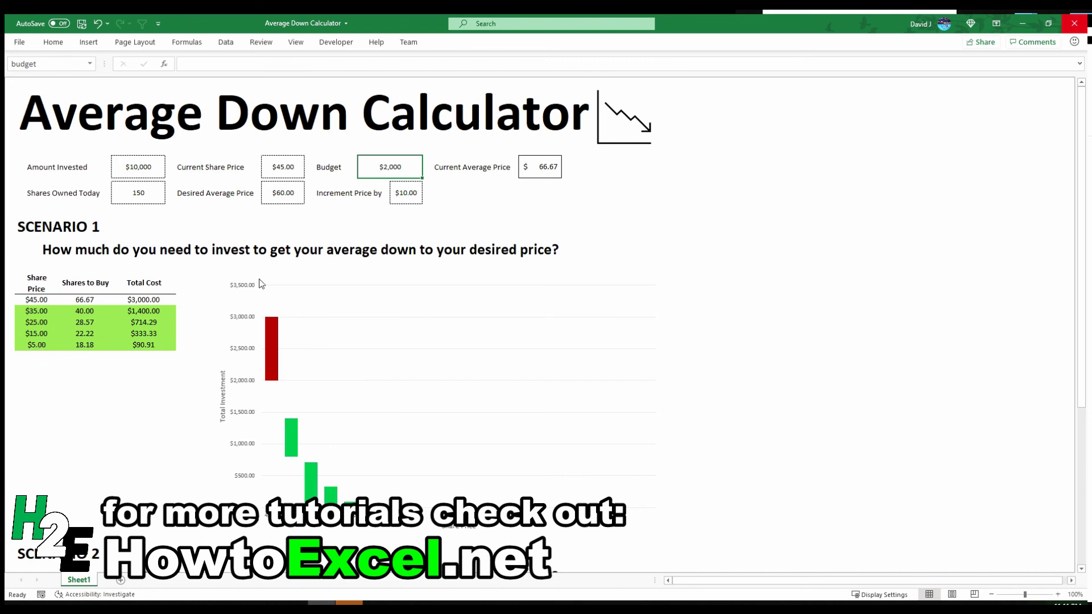
pyautogui.click(405, 187)
pyautogui.write('1')
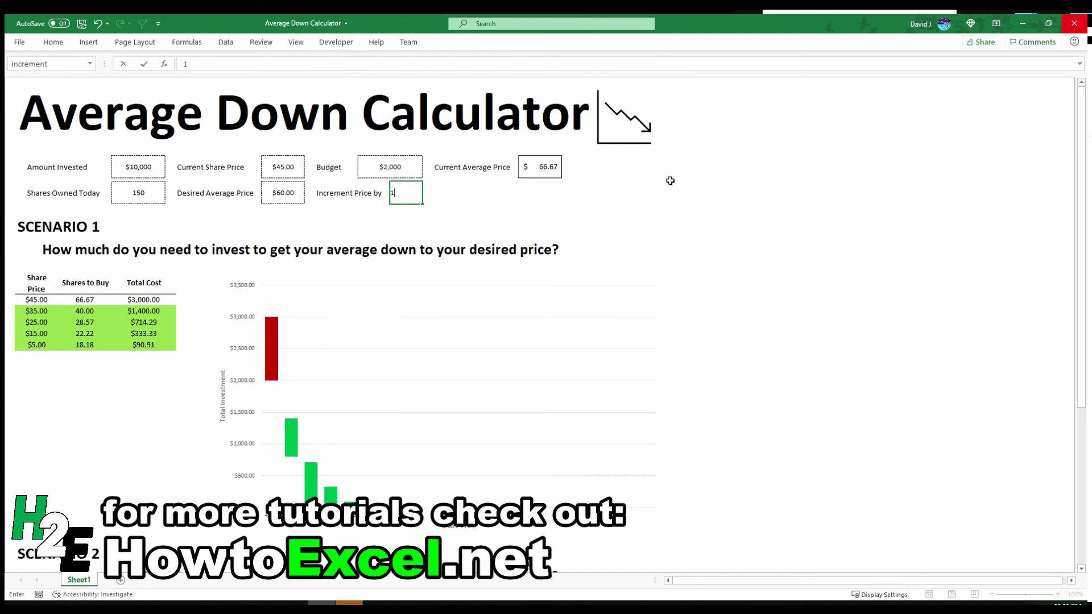
pyautogui.press('Up')
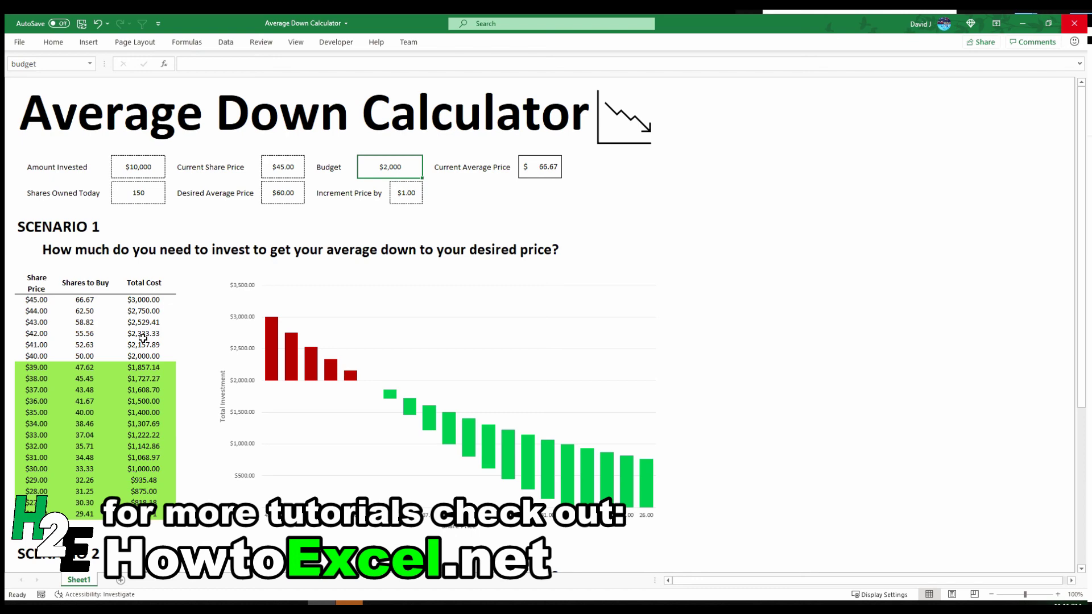
pyautogui.scroll(-9, 142, 339)
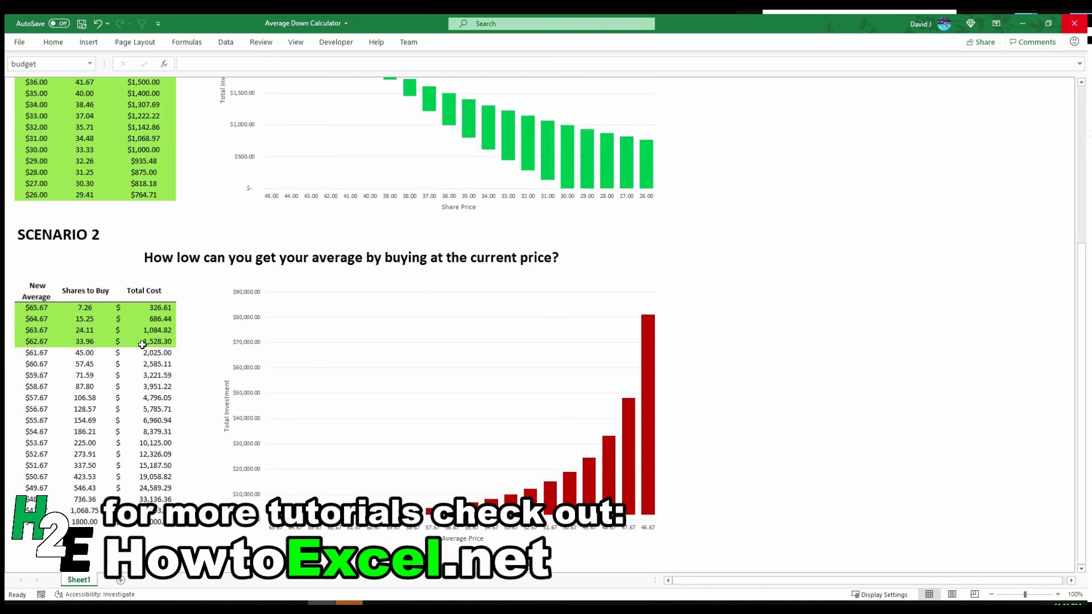
pyautogui.scroll(-1, 142, 344)
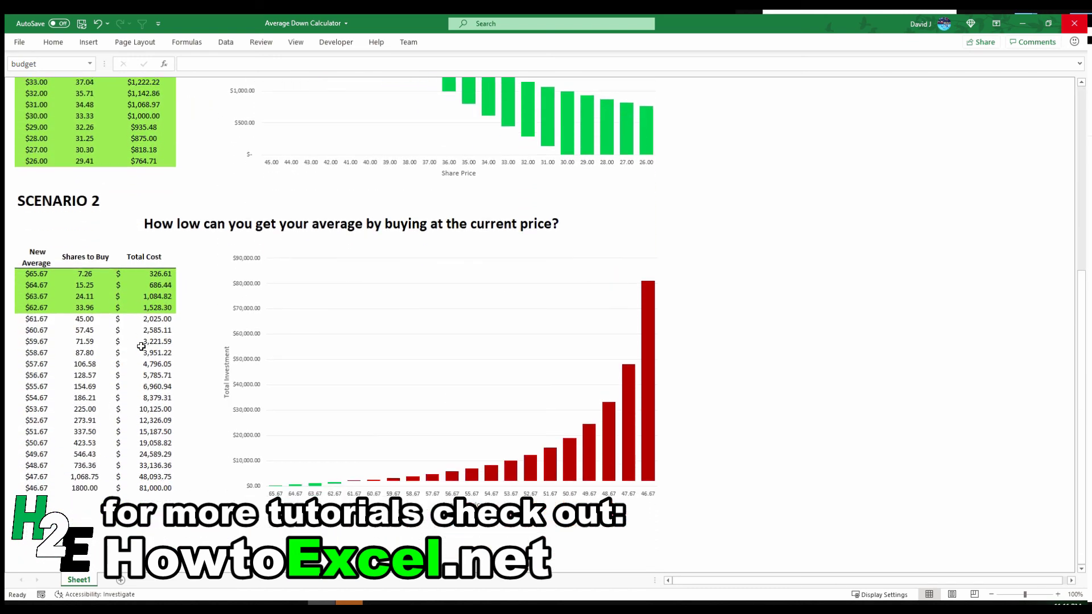